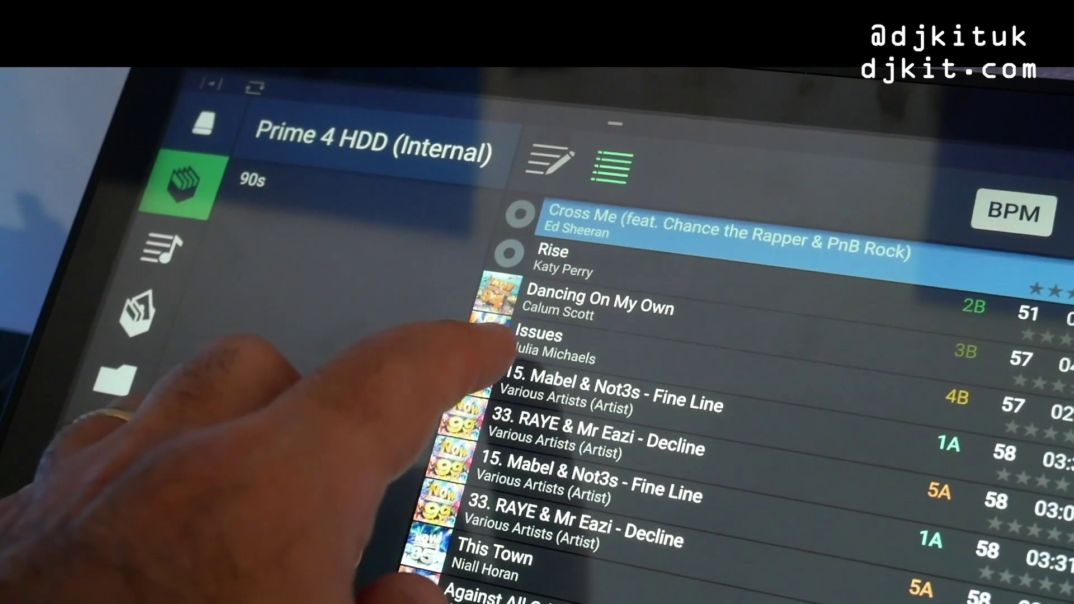
Step: Load Fine Line onto deck 1, then Better Now from RB6 (USB 1) onto deck 2
left_click_drag(511, 373, 411, 453)
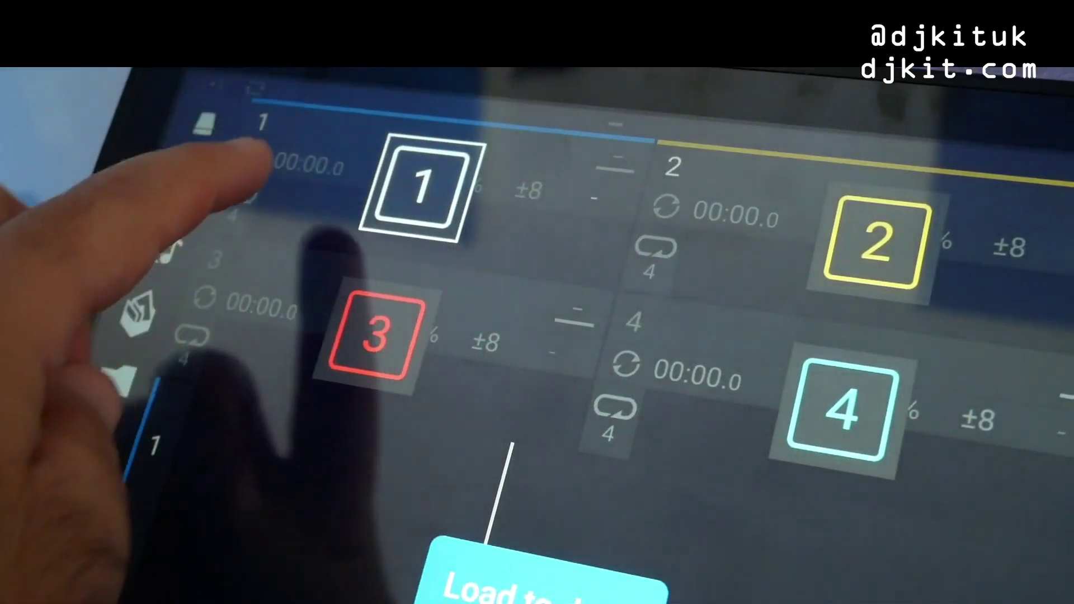
left_click_drag(403, 449, 420, 187)
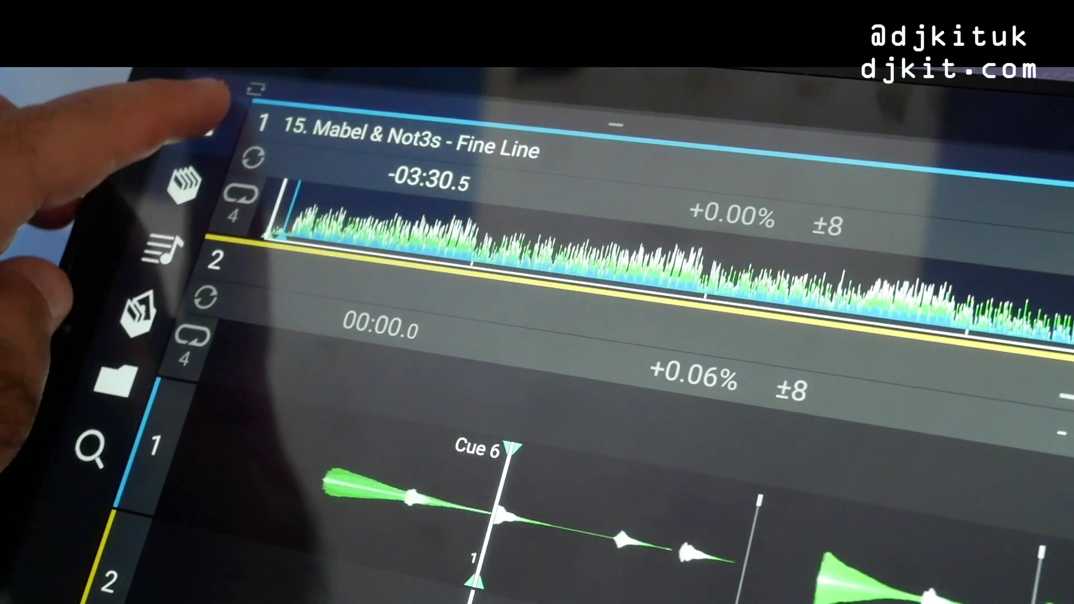
left_click(204, 125)
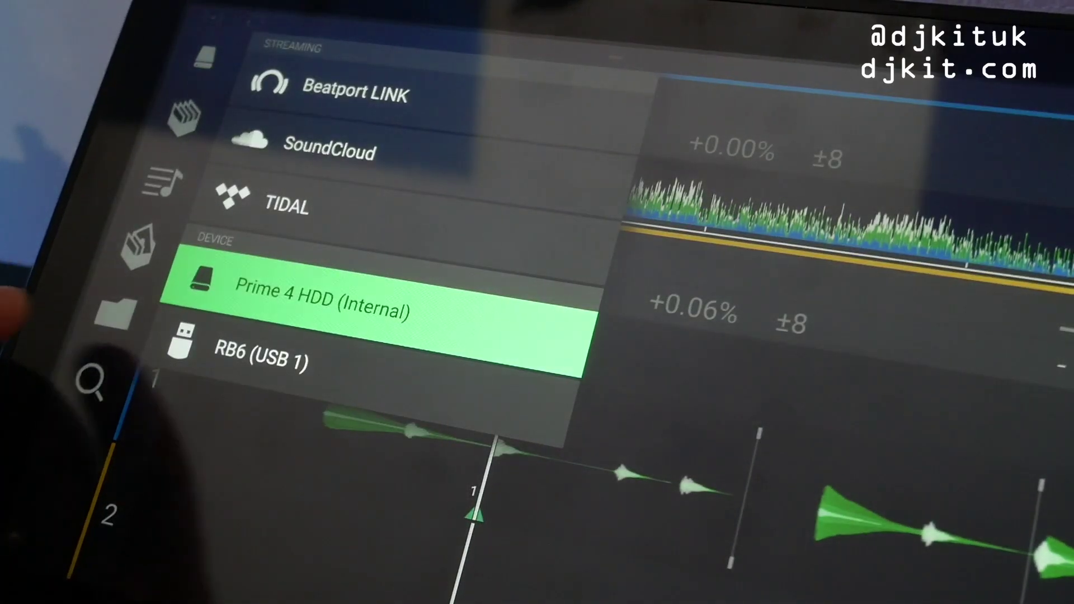
left_click(205, 351)
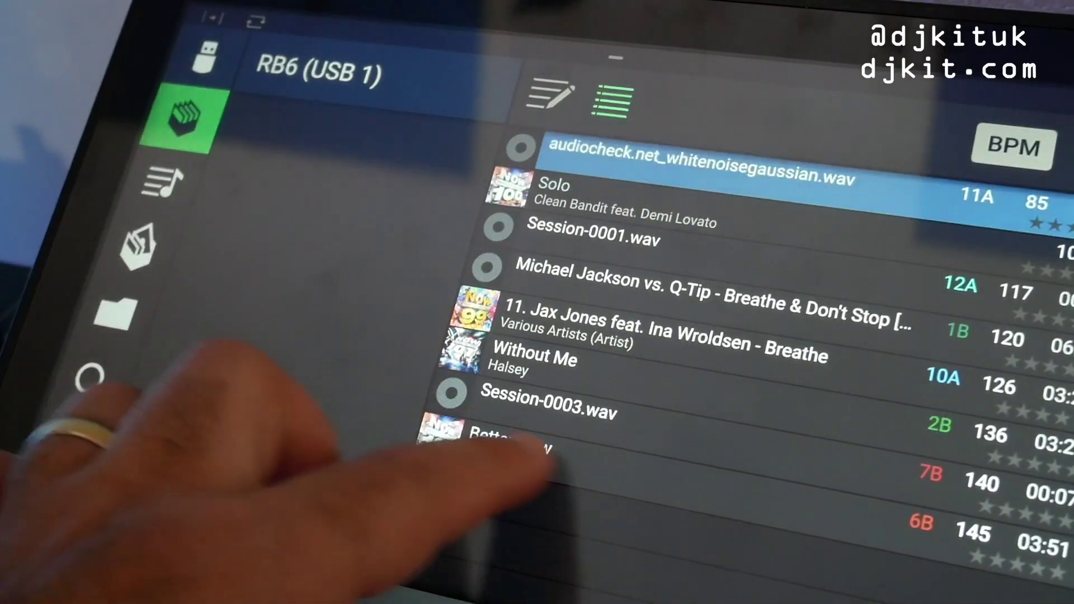
left_click_drag(504, 455, 680, 469)
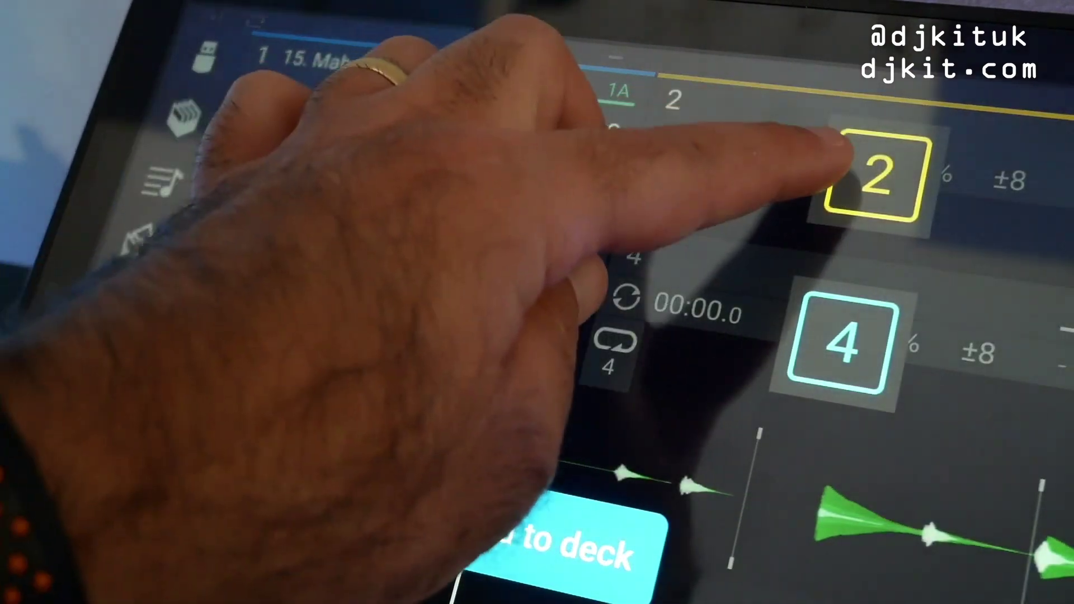
left_click(877, 176)
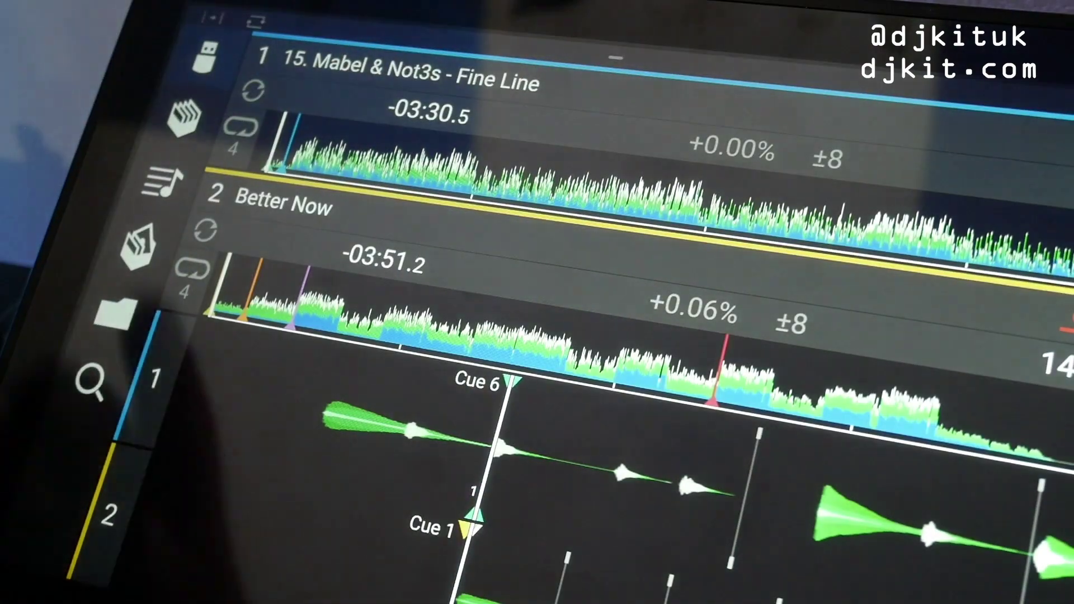
left_click(204, 57)
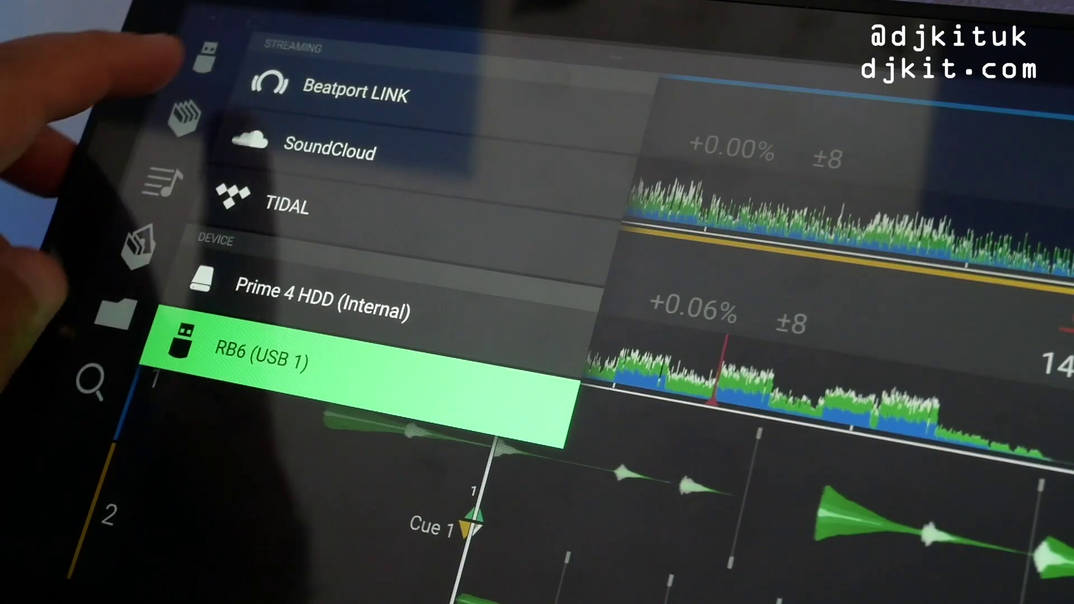
Step: Load (Got My) Dancing Shoes from TIDAL's My Playlists > Disco onto deck 3
left_click(252, 201)
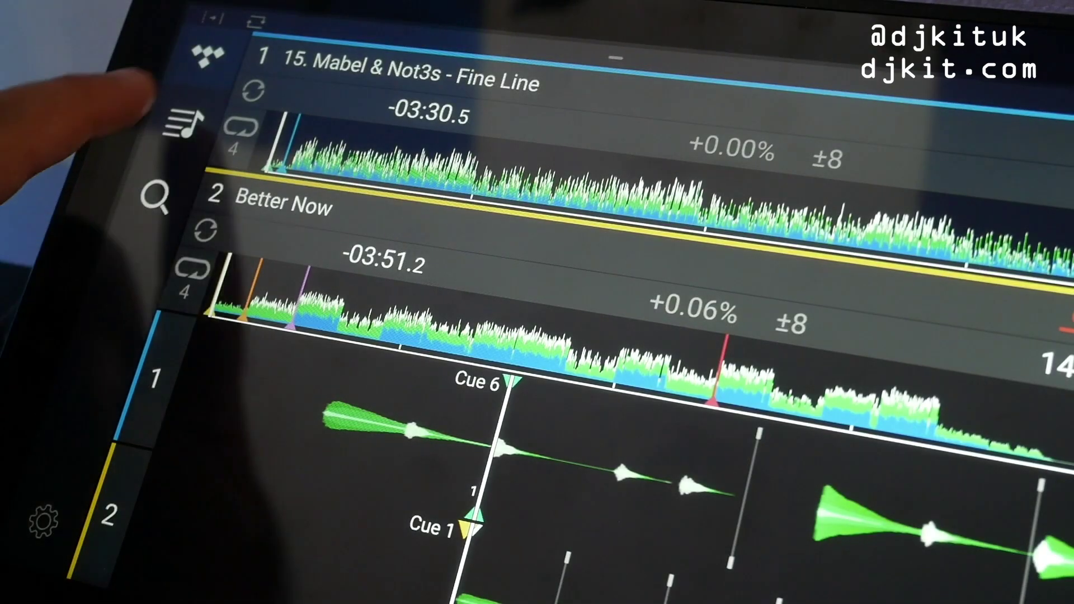
left_click(181, 121)
left_click(244, 113)
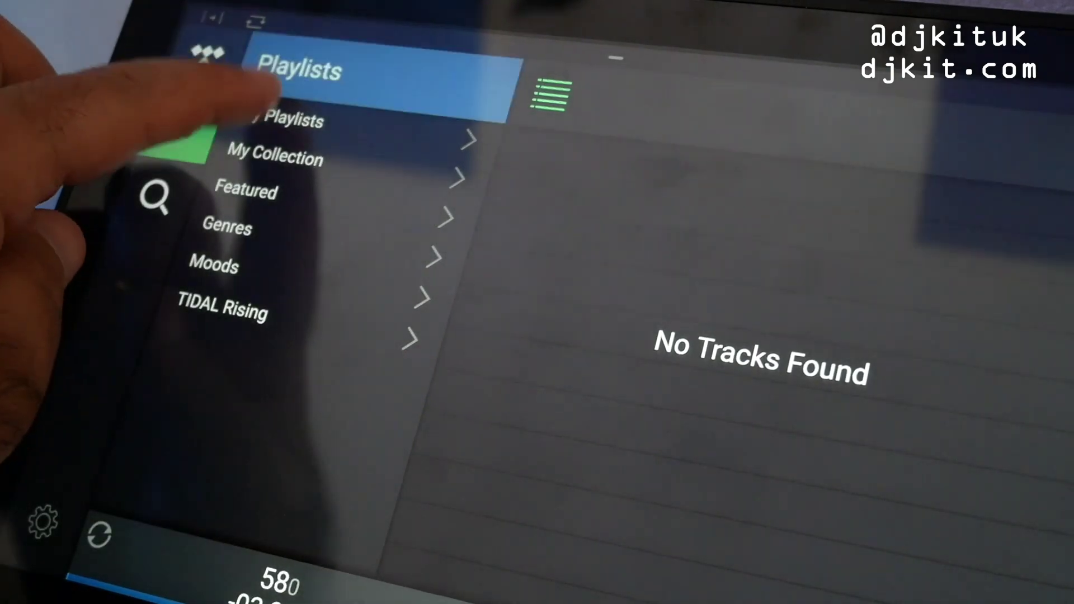
left_click(467, 139)
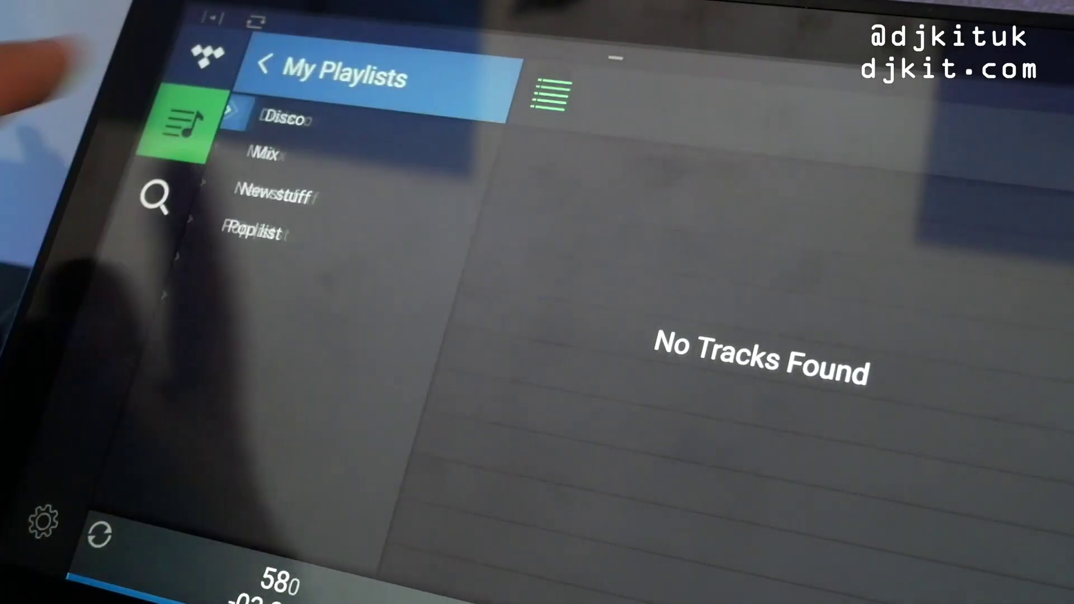
left_click(260, 114)
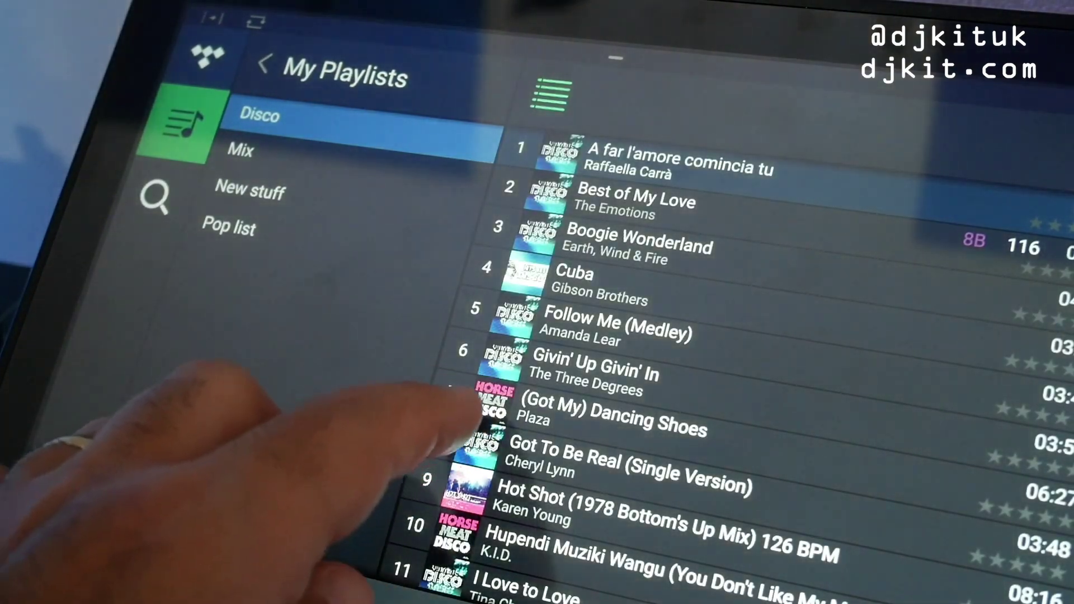
left_click_drag(466, 407, 537, 546)
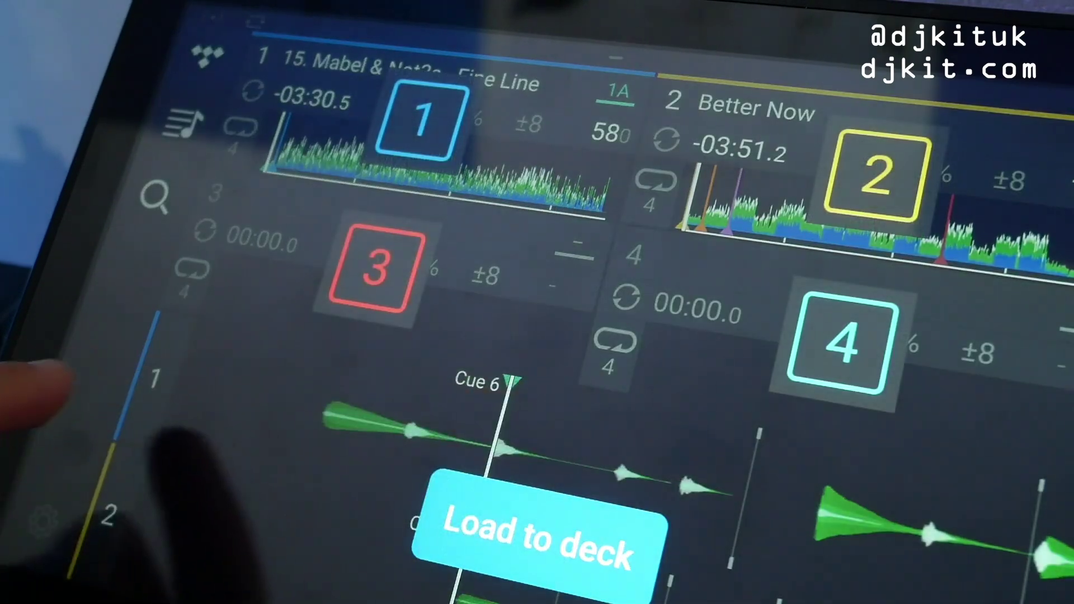
left_click(373, 269)
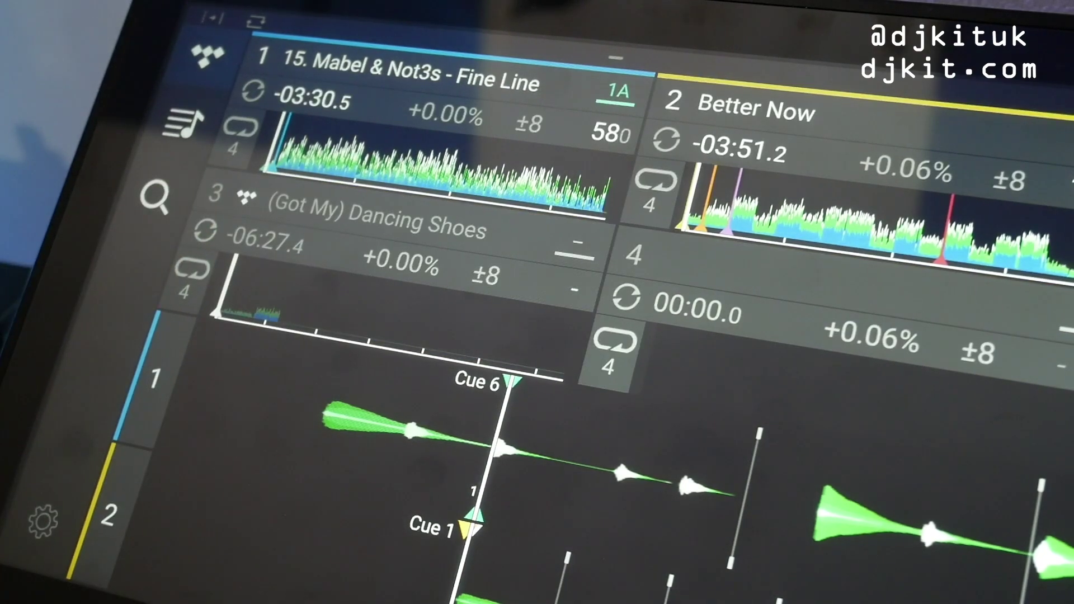
Step: Drag Nox Vahn – Salvation from SoundCloud's Library > My Playlists > Deep House onto deck 4
left_click(201, 55)
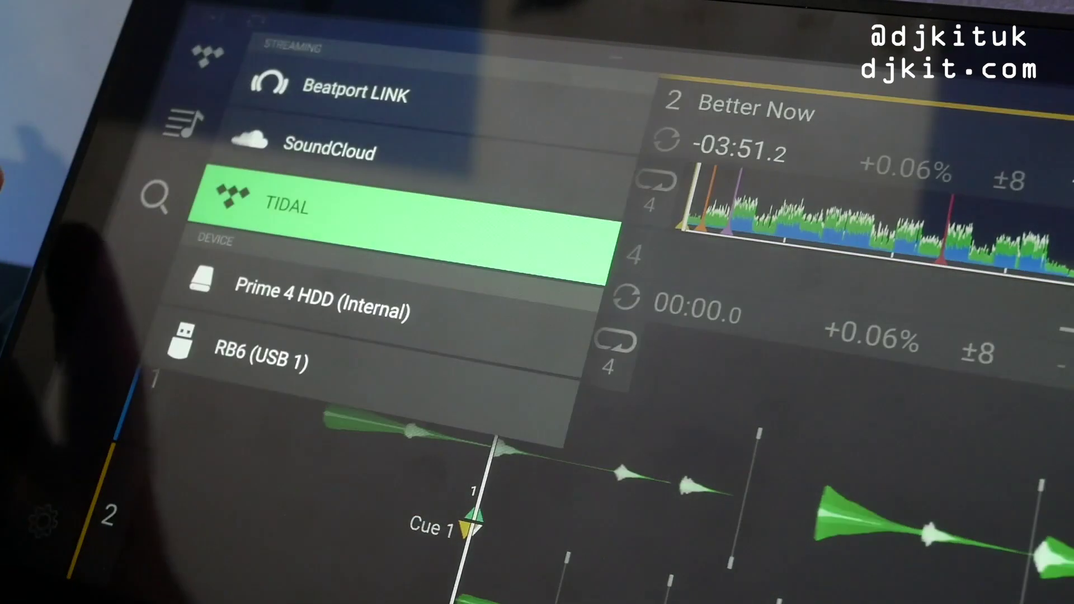
left_click(277, 144)
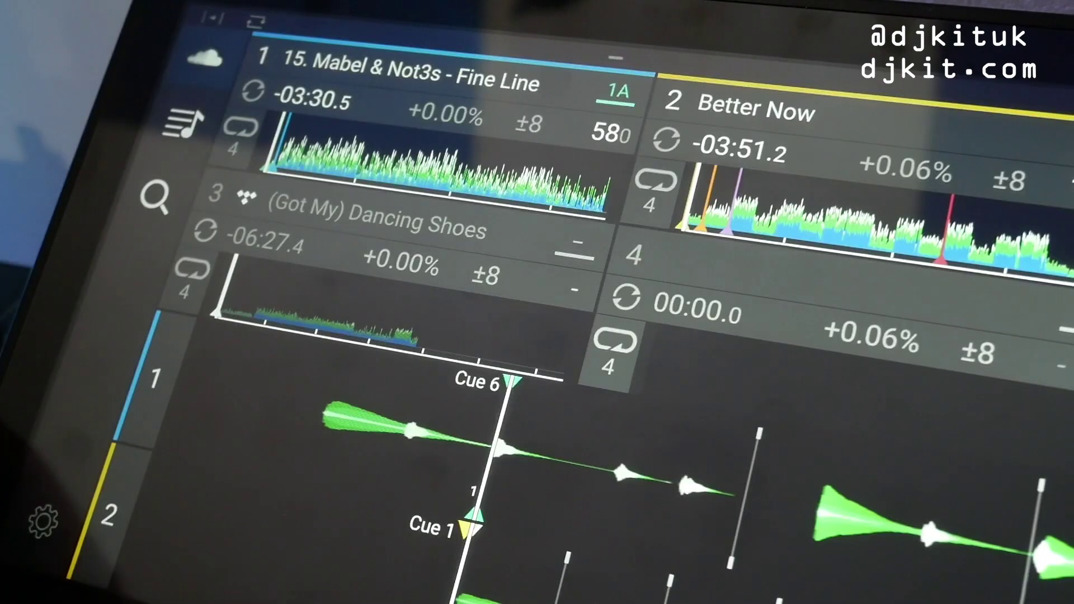
left_click(183, 124)
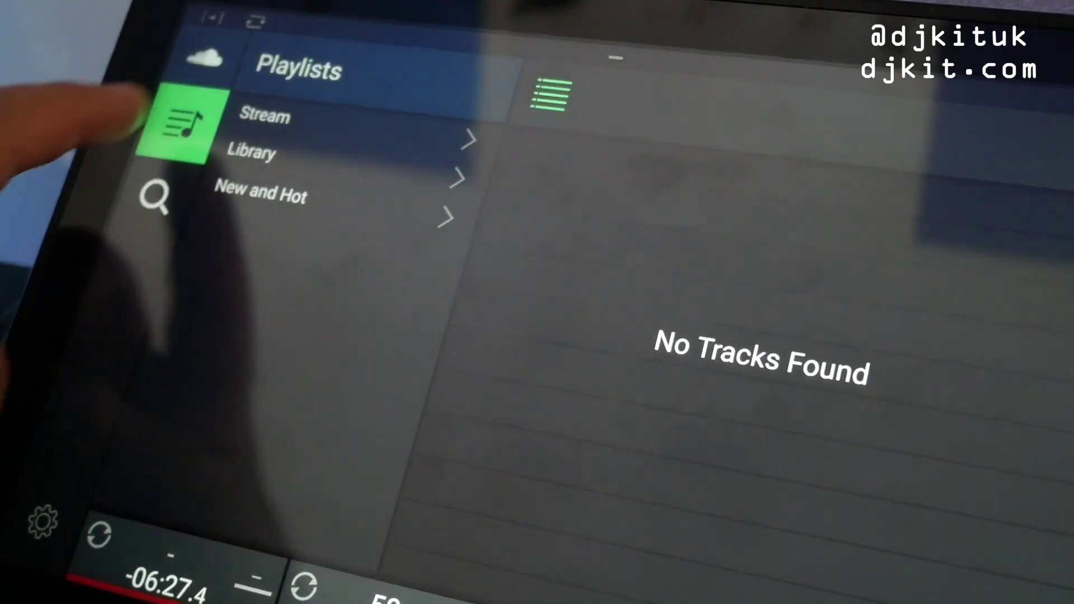
left_click(252, 151)
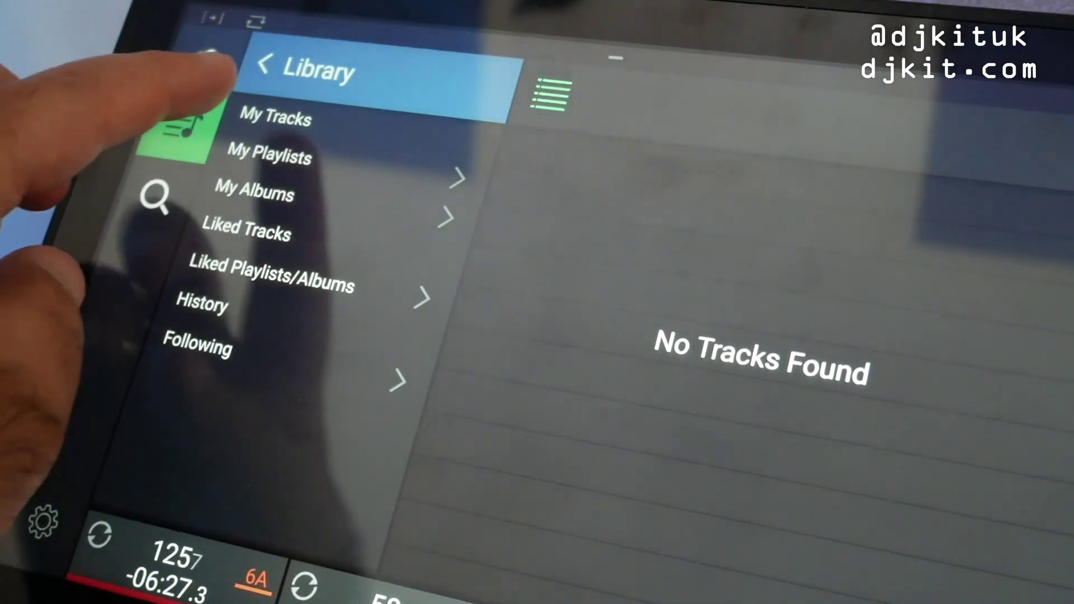
left_click(269, 155)
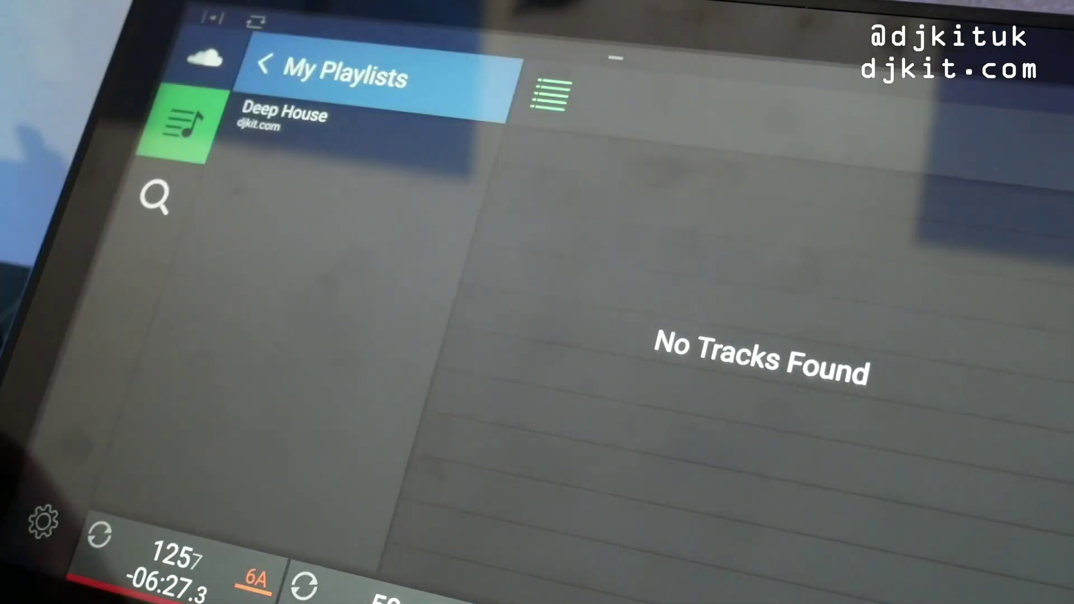
left_click(278, 118)
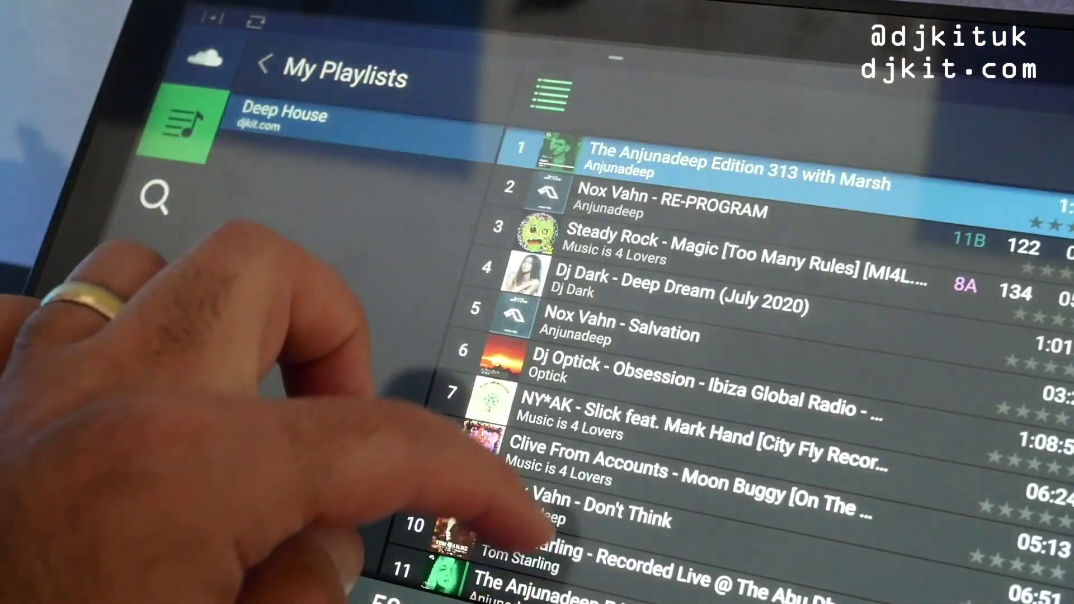
left_click_drag(512, 532, 584, 386)
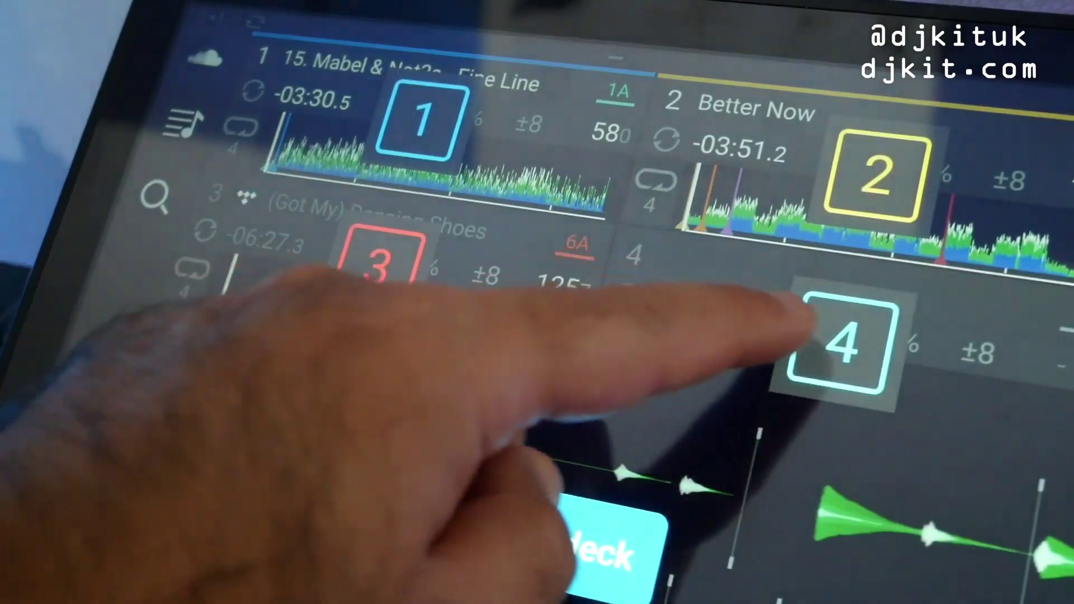
left_click_drag(132, 360, 847, 344)
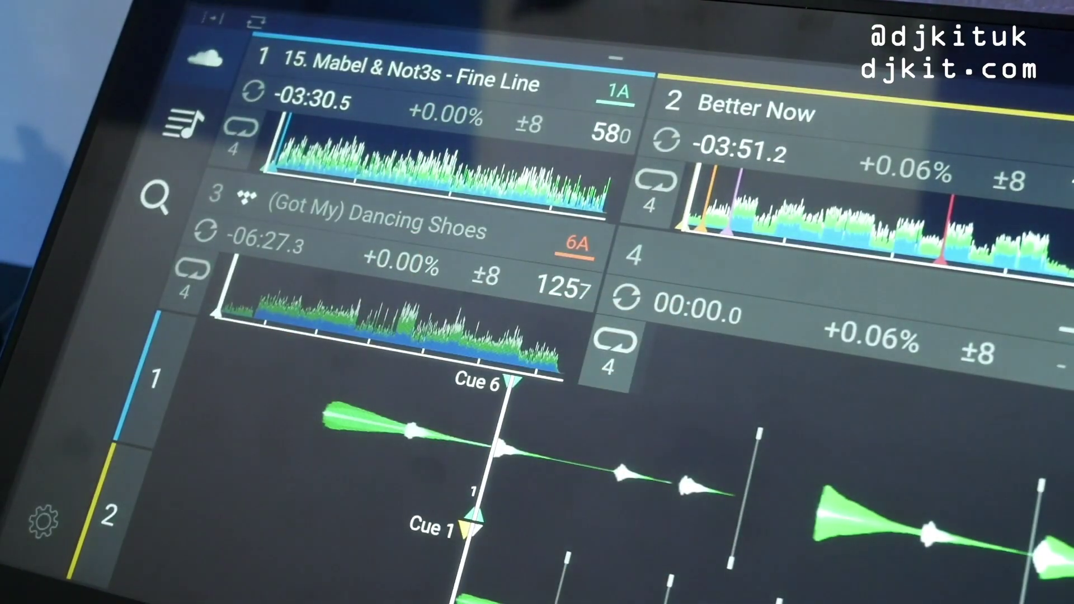